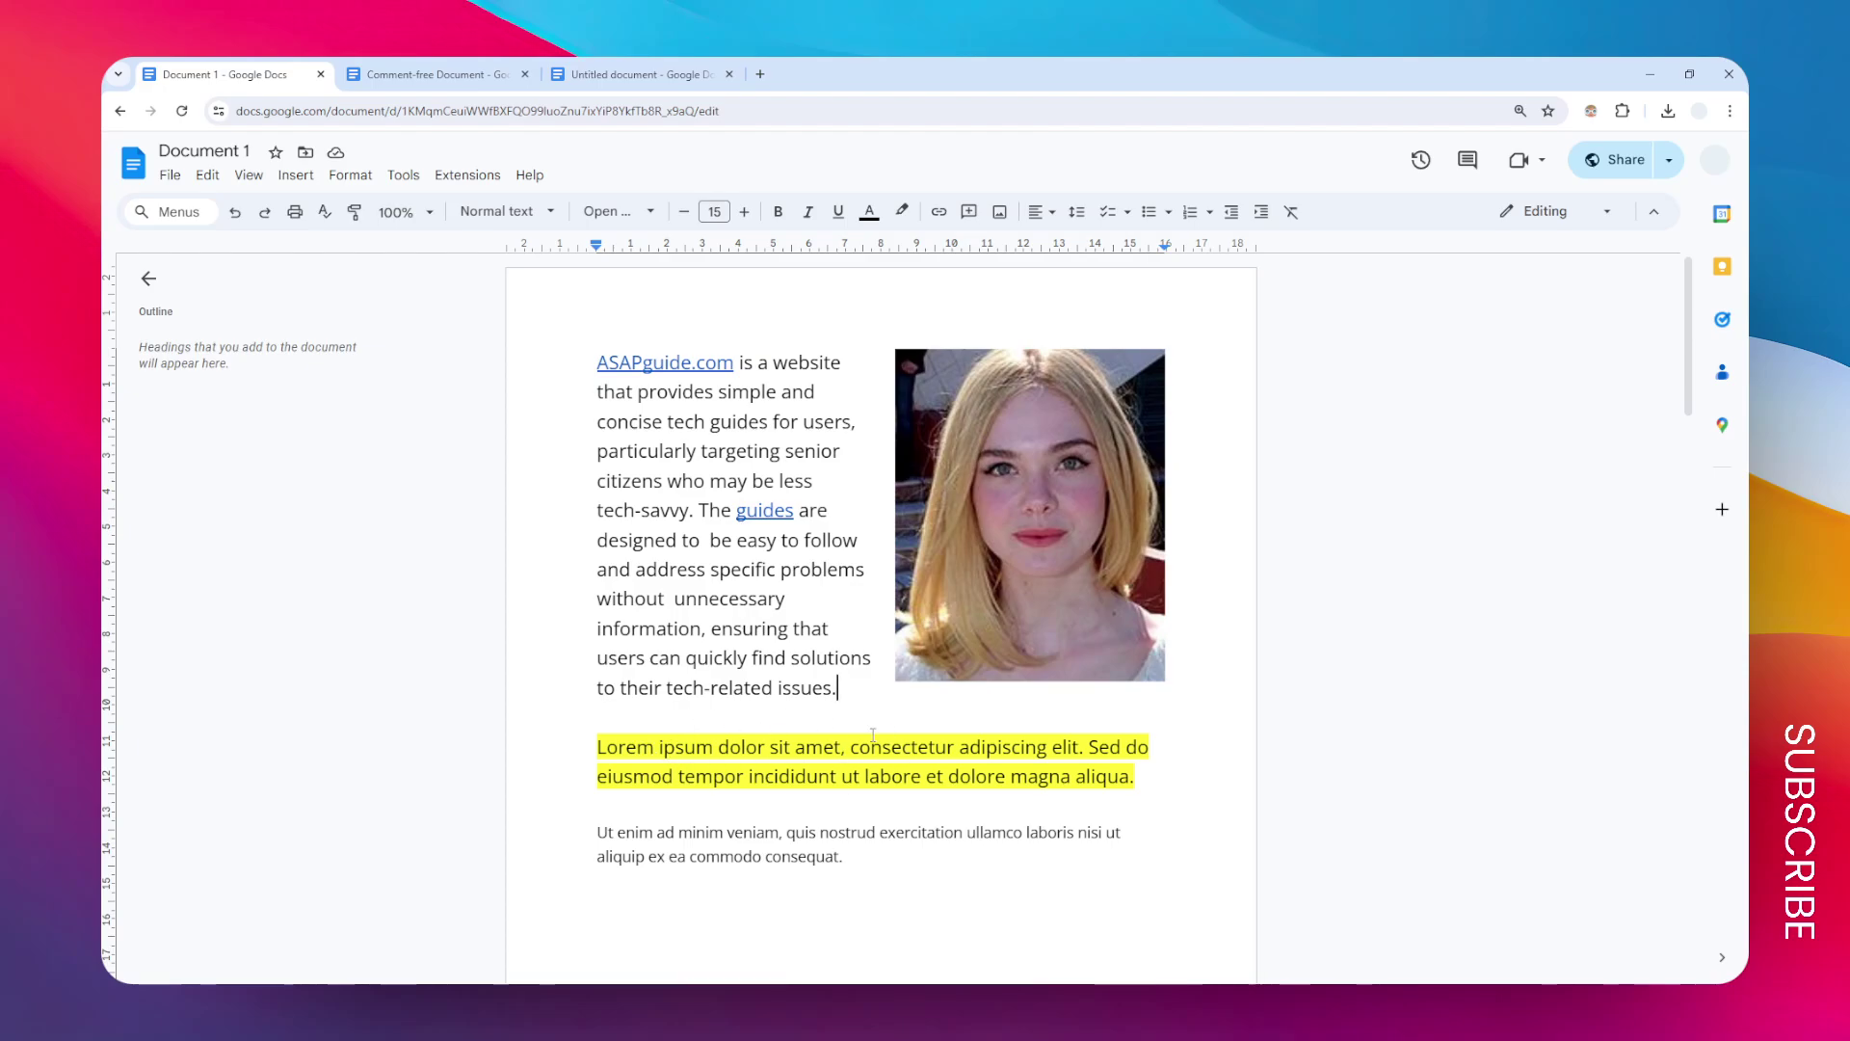
- Select the yellow-highlighted Lorem paragraph as the formatting source
click(708, 856)
drag(598, 748, 1137, 782)
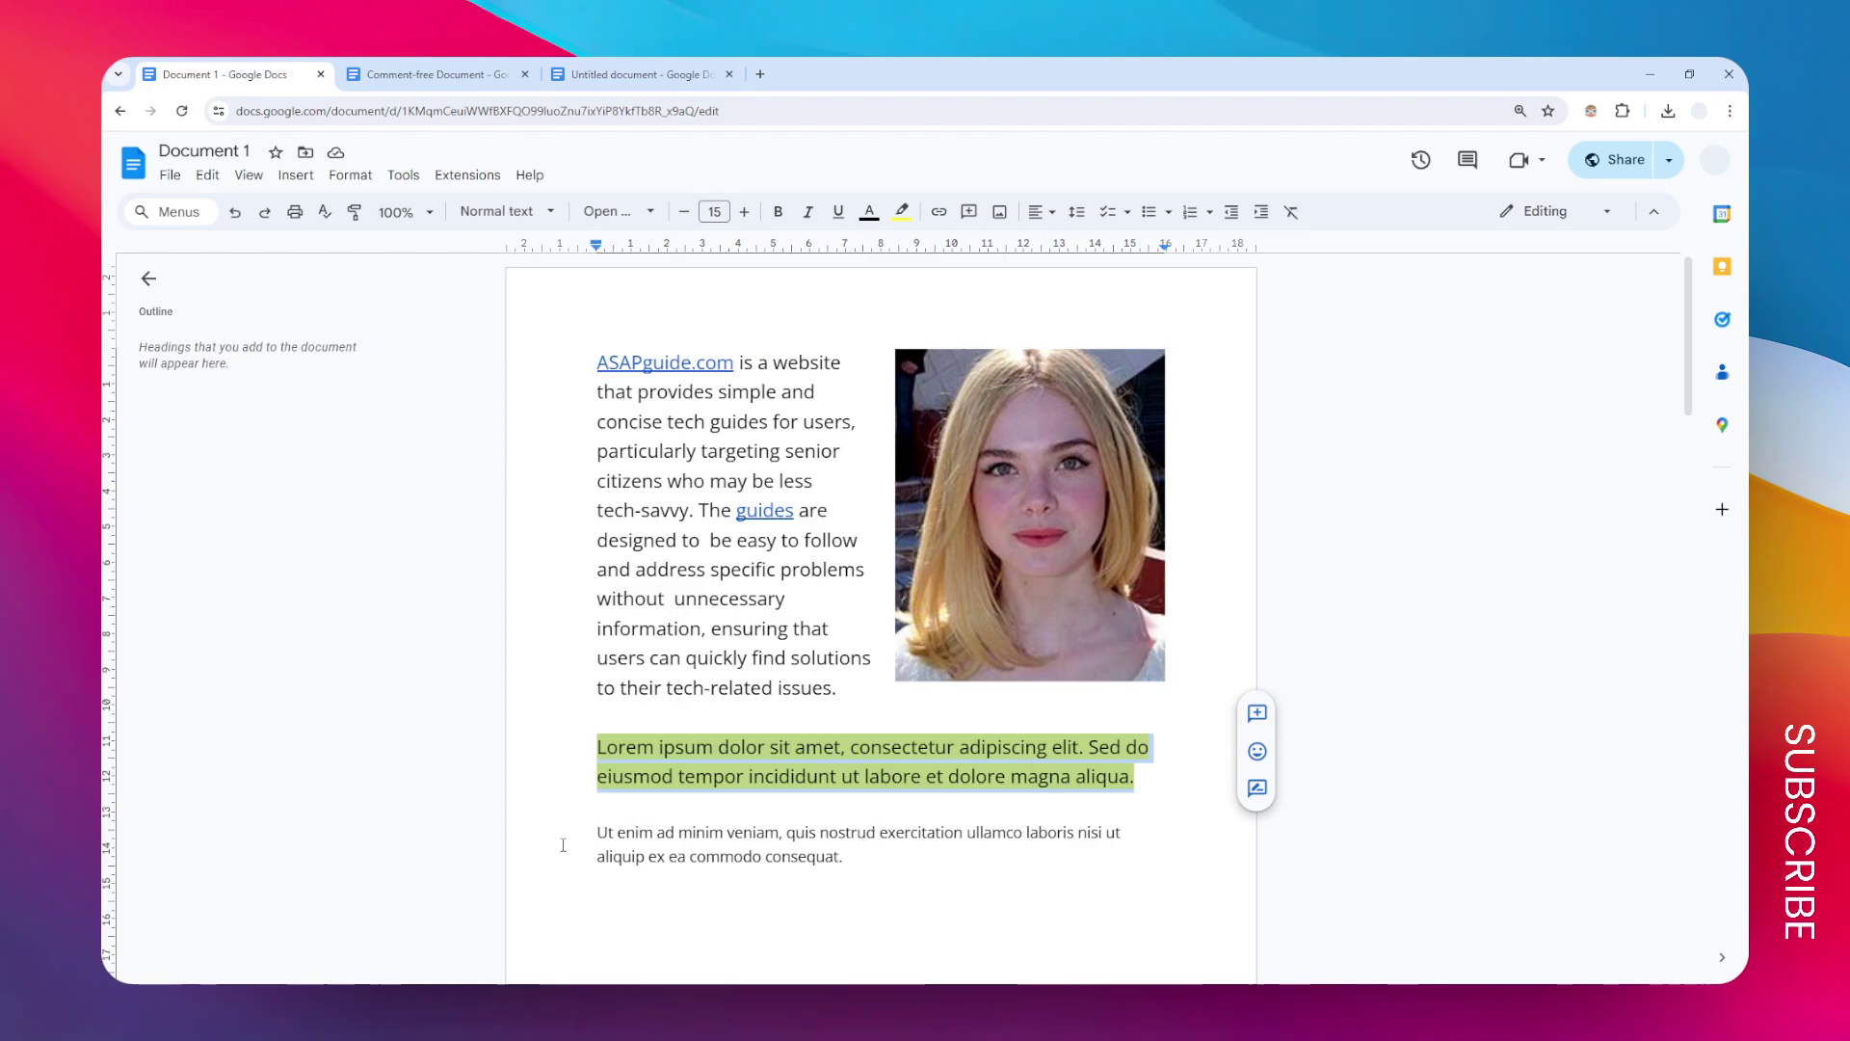
- Paste the Lorem paragraph's larger yellow-highlighted formatting onto the Ut enim paragraph, then deselect it
drag(563, 844, 857, 857)
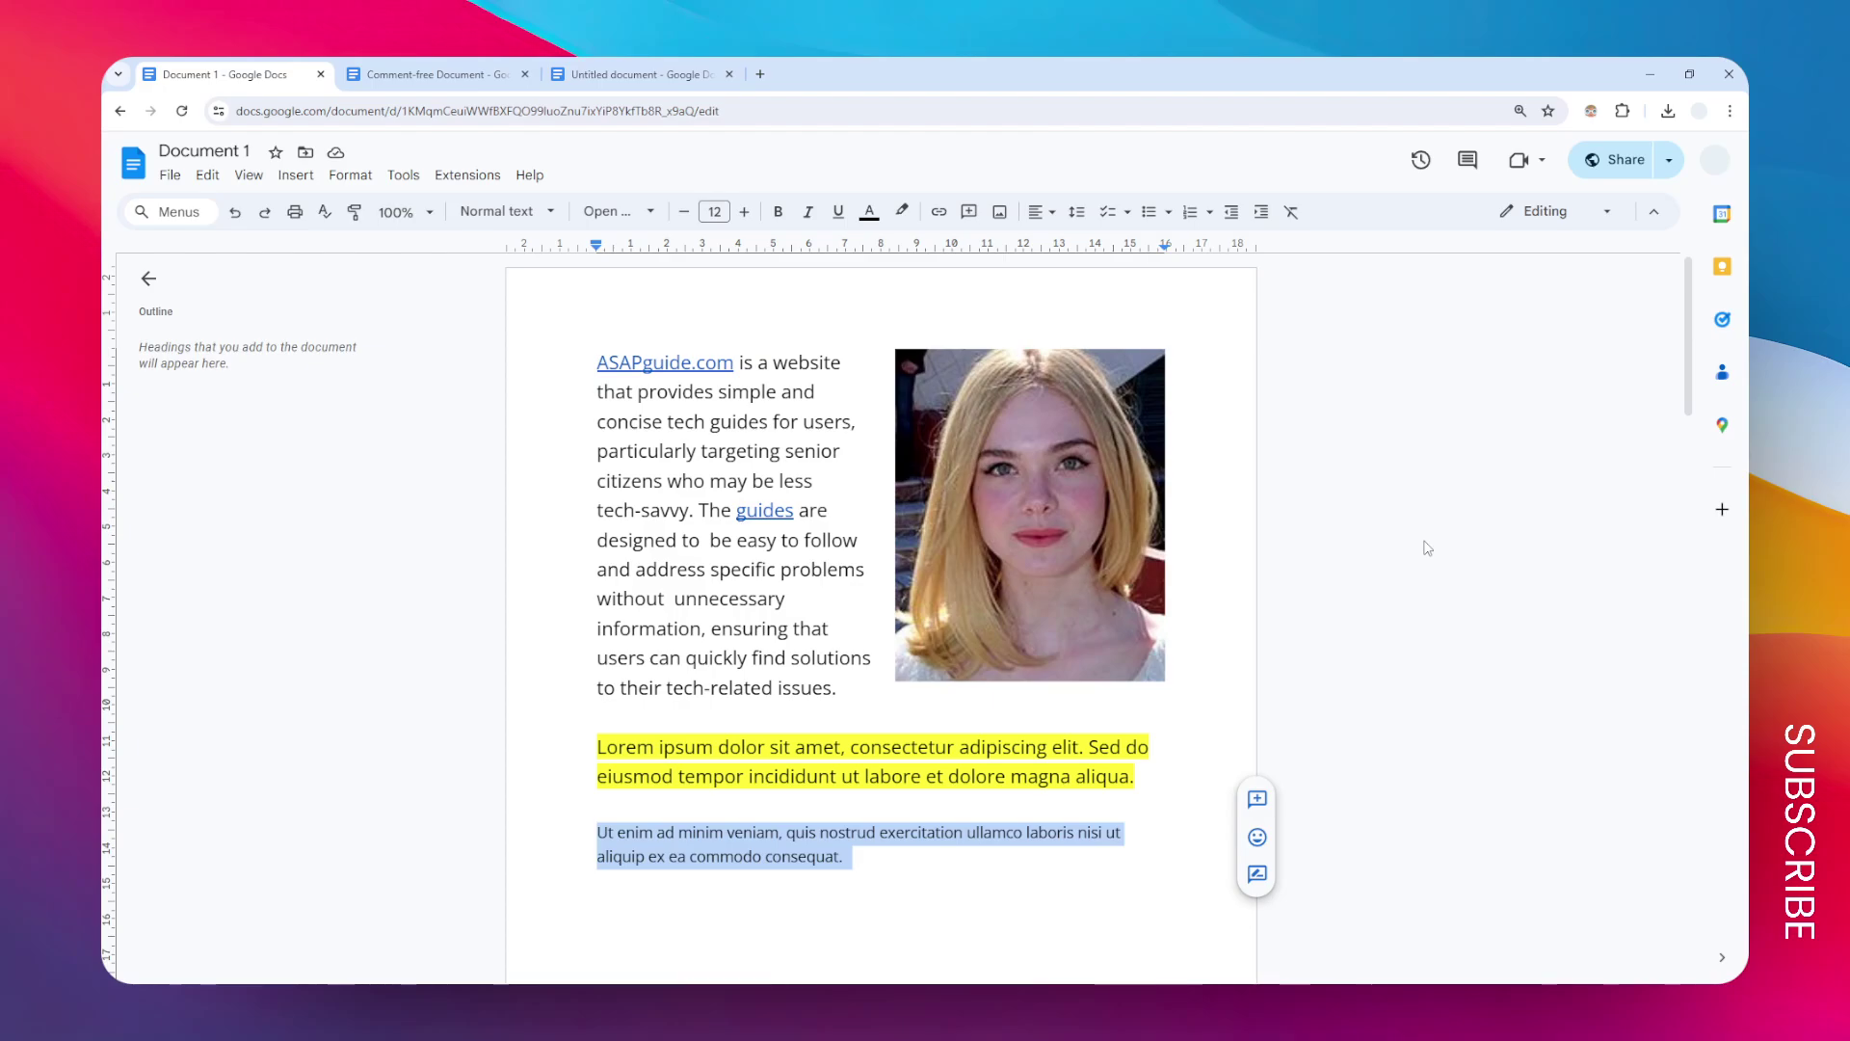
key(ctrl+alt+v)
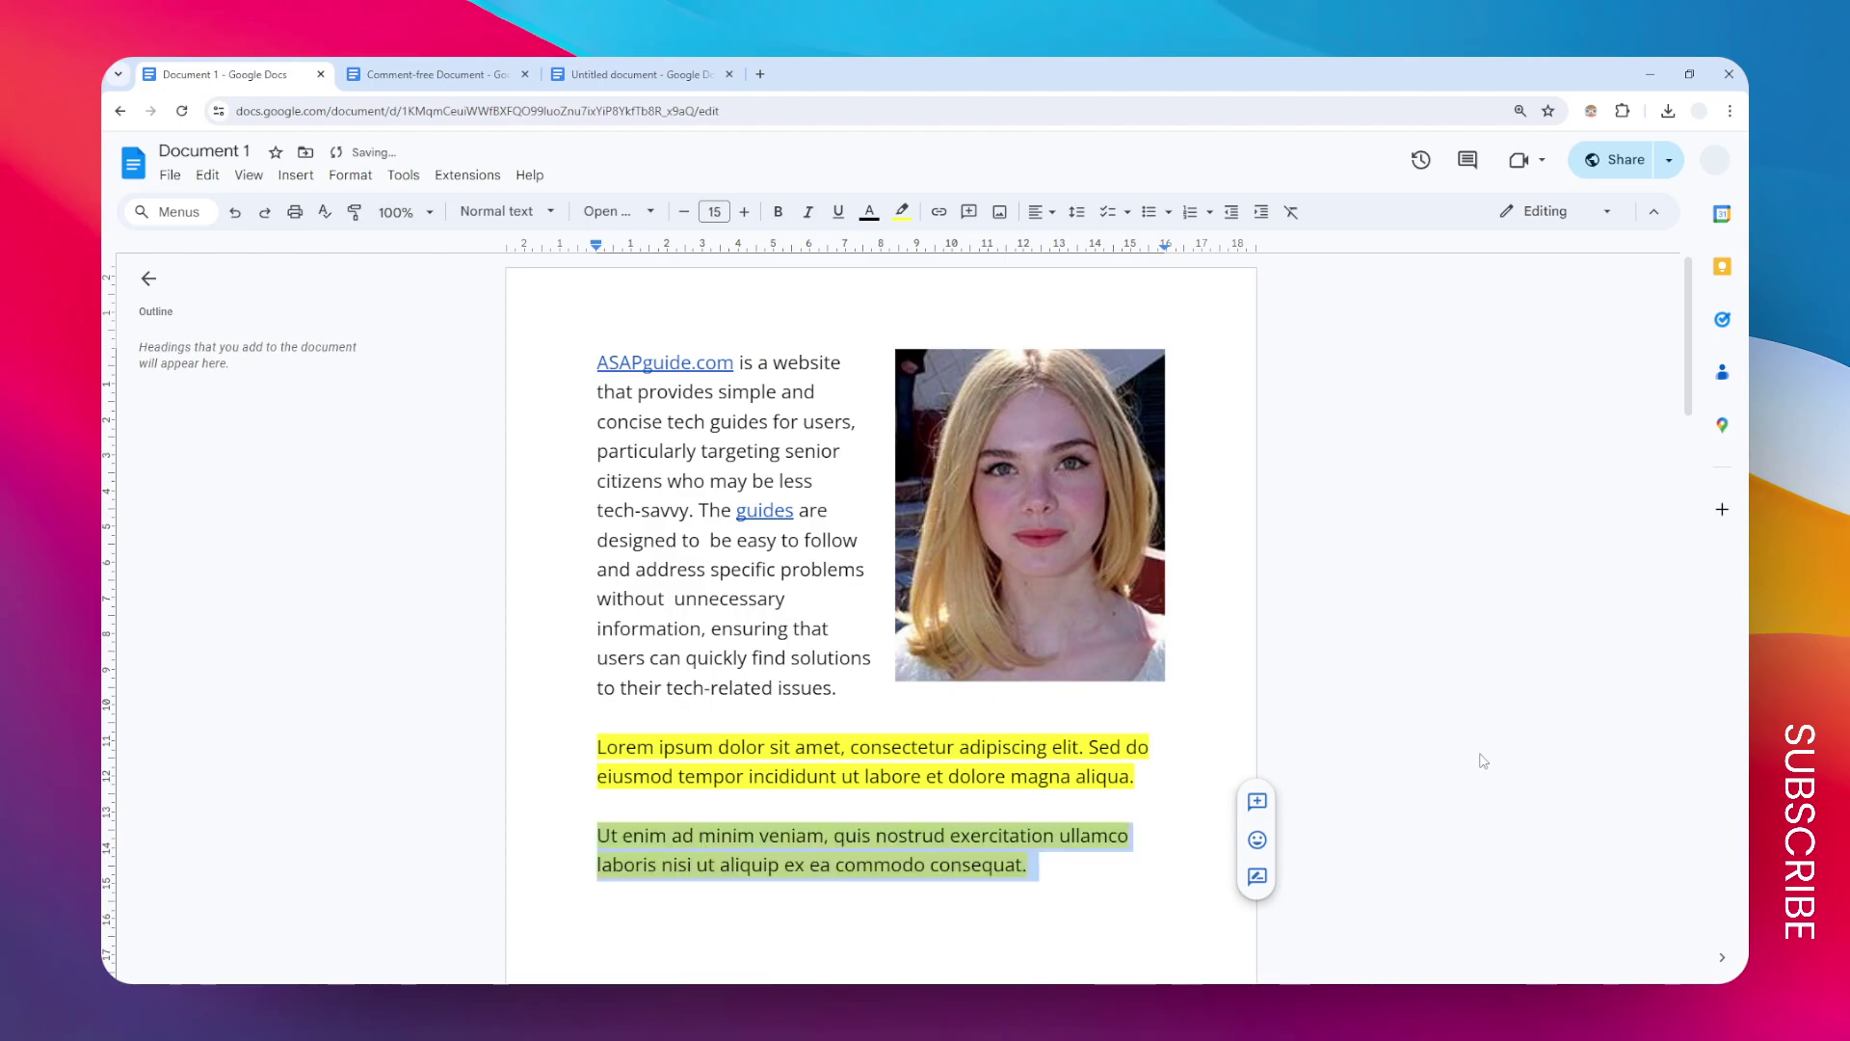
scroll(967, 699, down, 1)
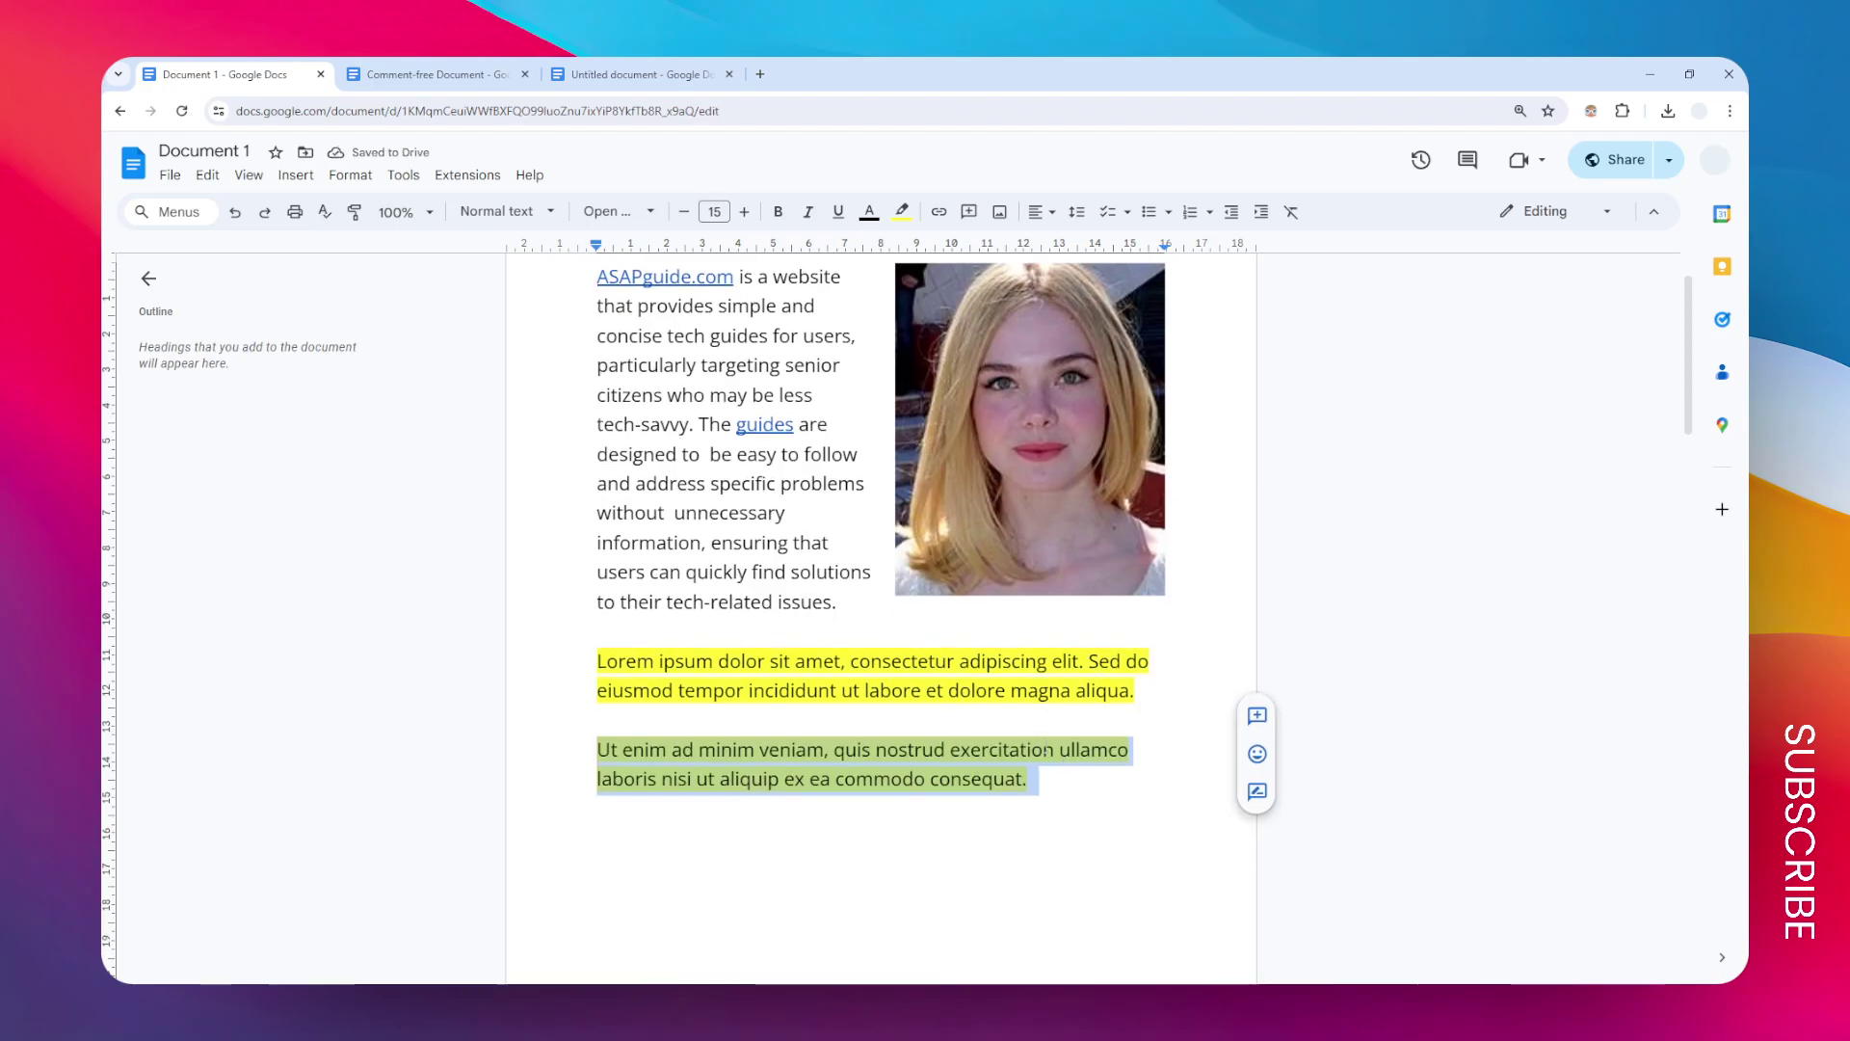
click(1038, 780)
scroll(1039, 782, up, 1)
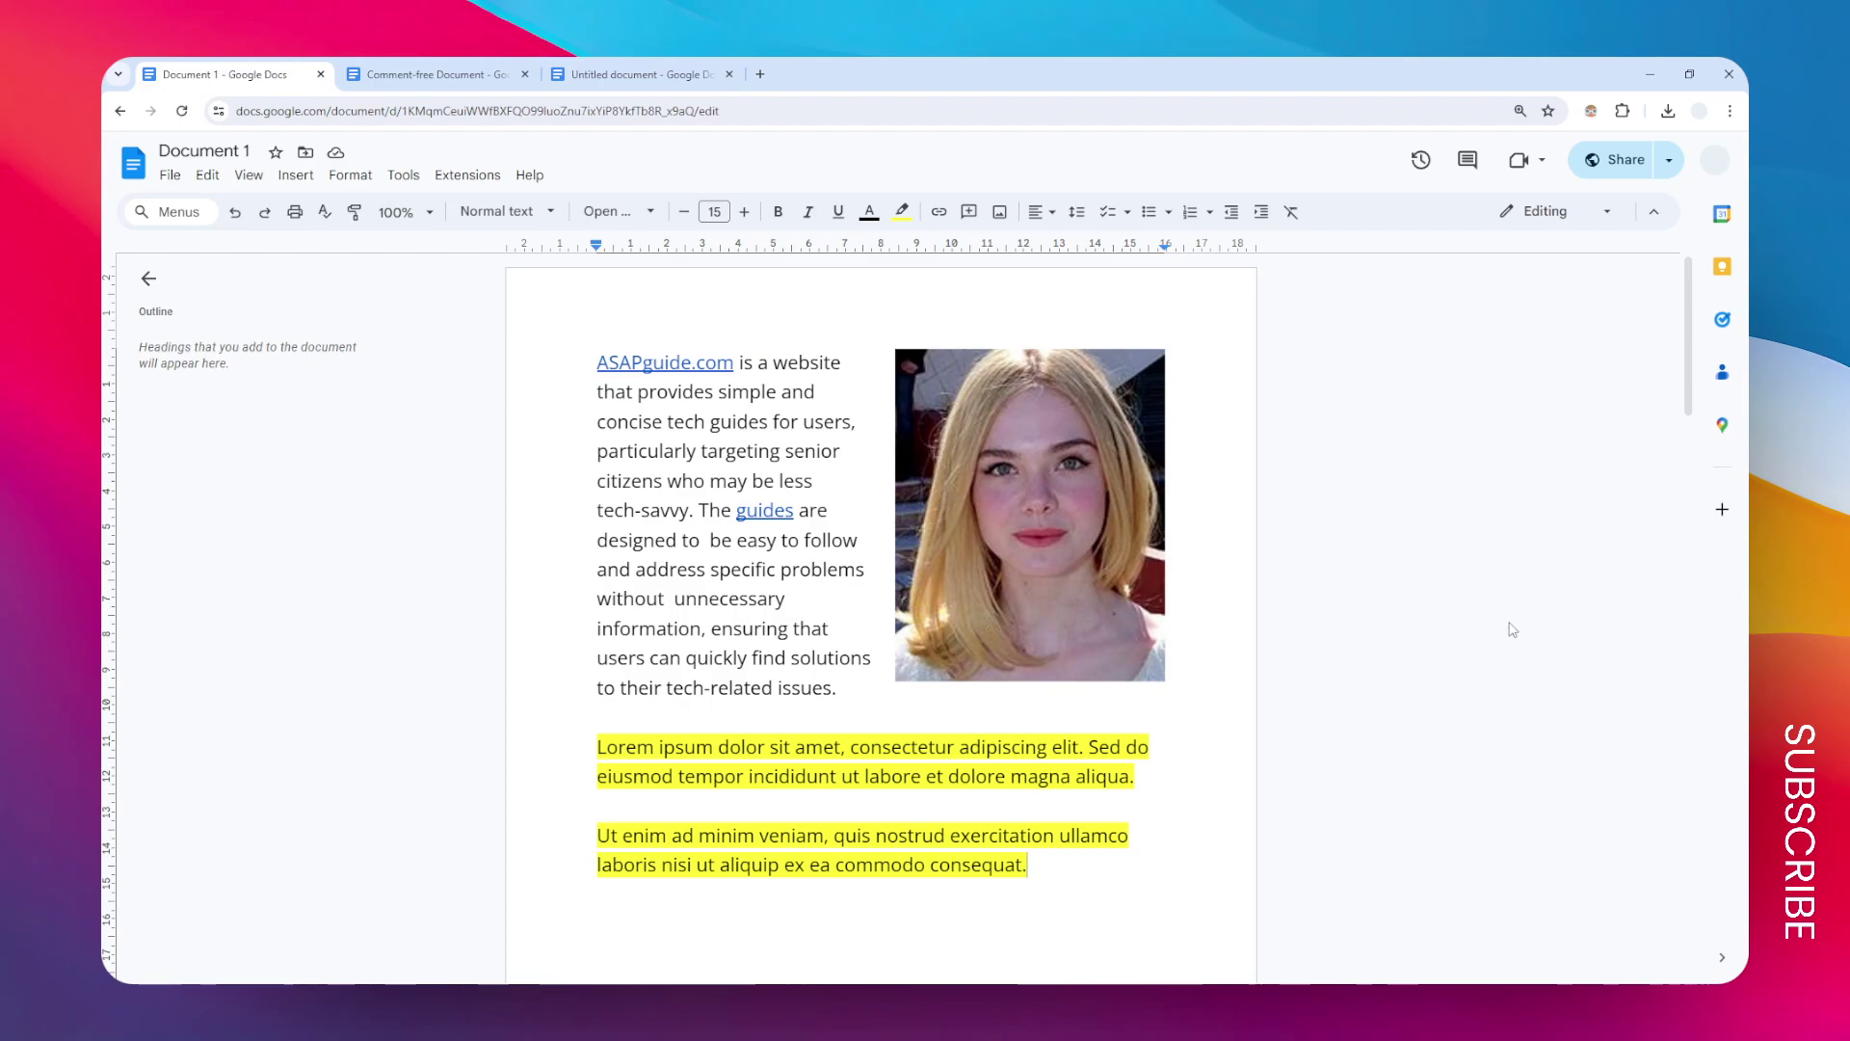